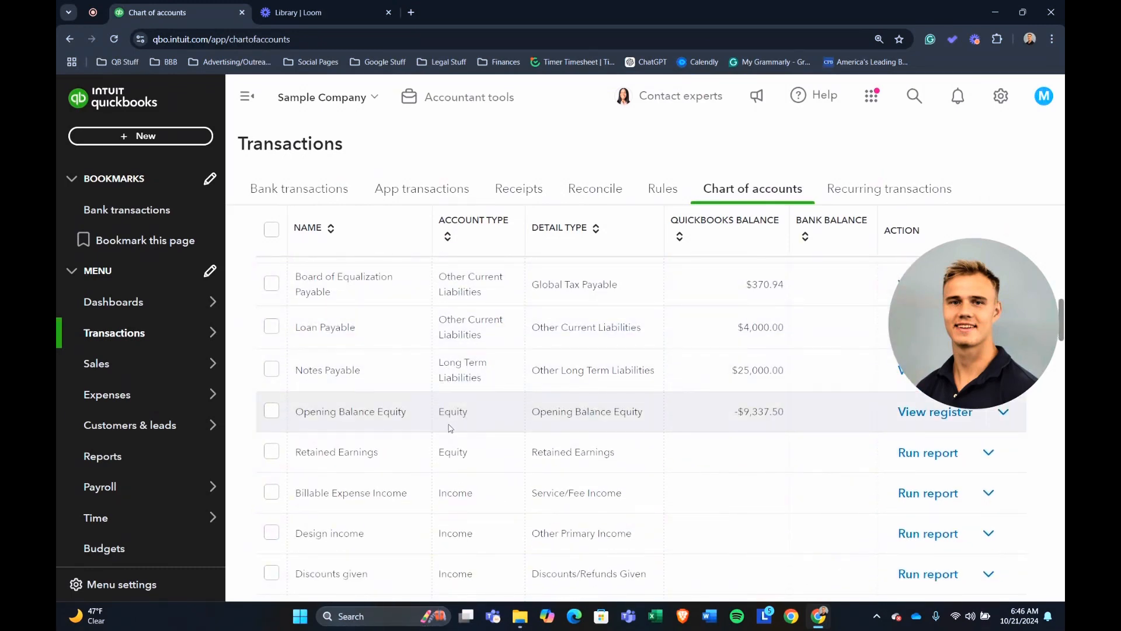
# - Look through the income and expense accounts in the chart of accounts, with the navigation menu collapsed
pyautogui.scroll(-8, 453, 420)
pyautogui.scroll(-10, 456, 410)
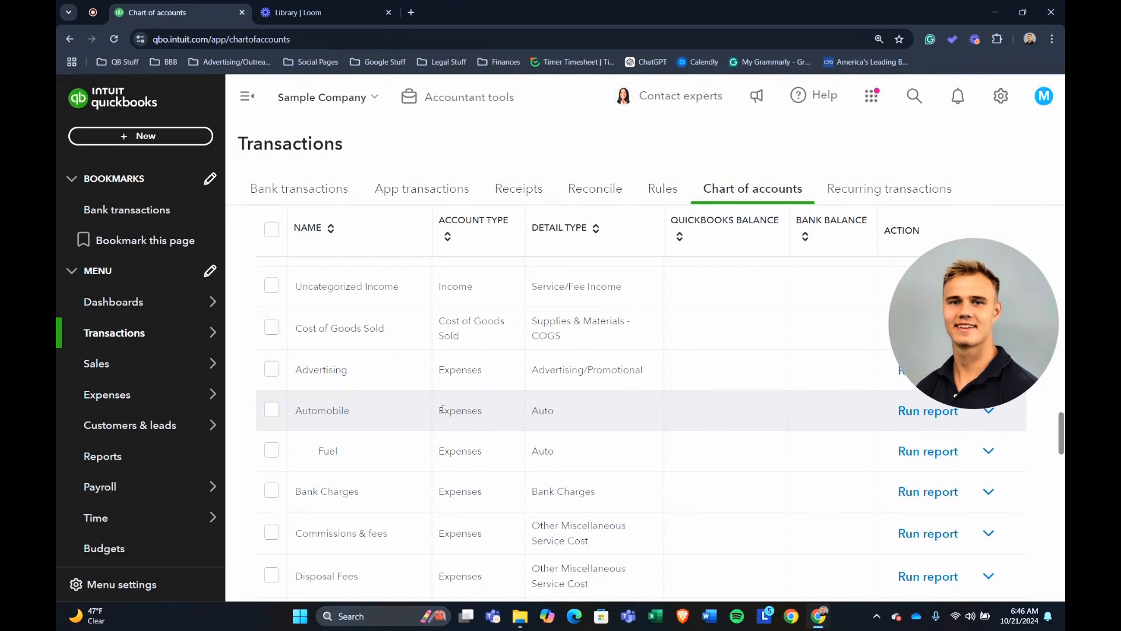
pyautogui.click(247, 96)
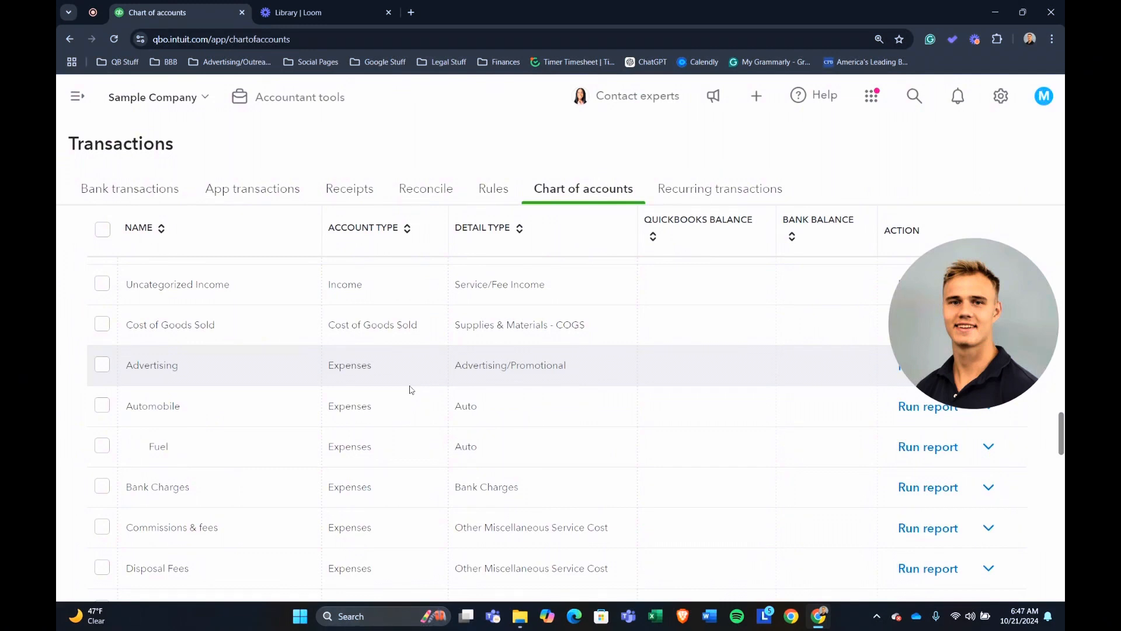
pyautogui.scroll(-6, 411, 389)
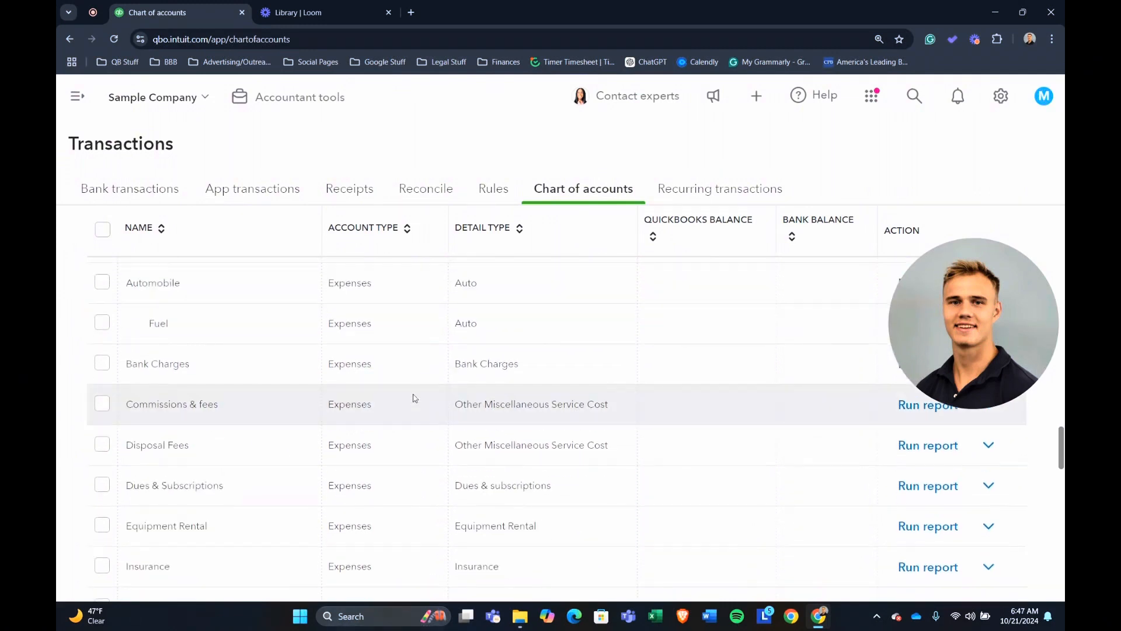
pyautogui.scroll(-4, 414, 399)
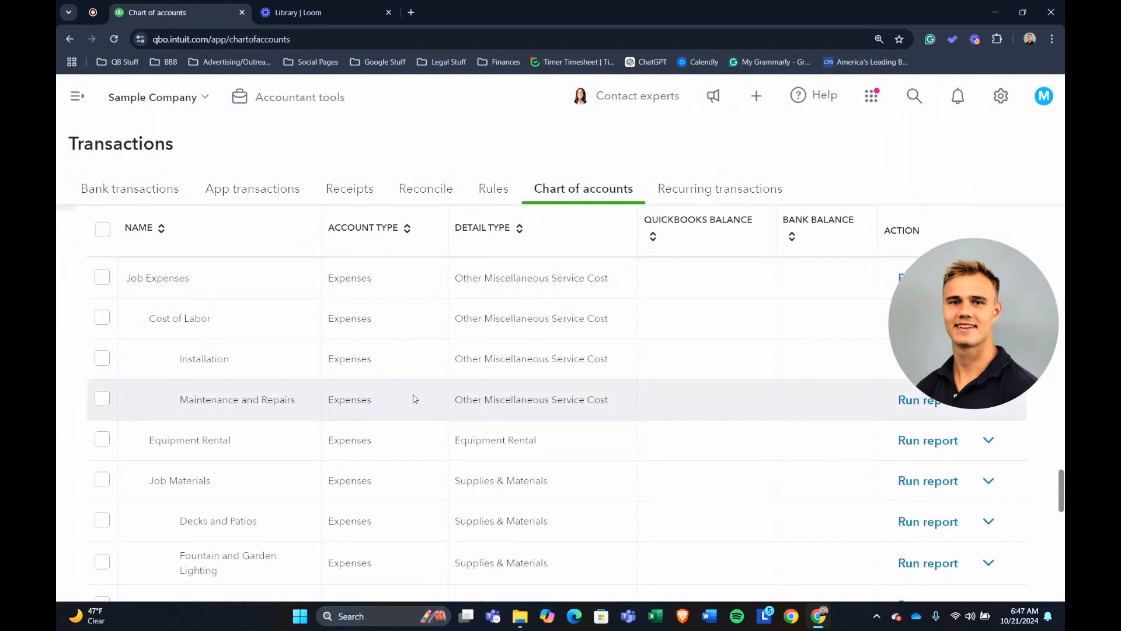
pyautogui.scroll(-3, 413, 399)
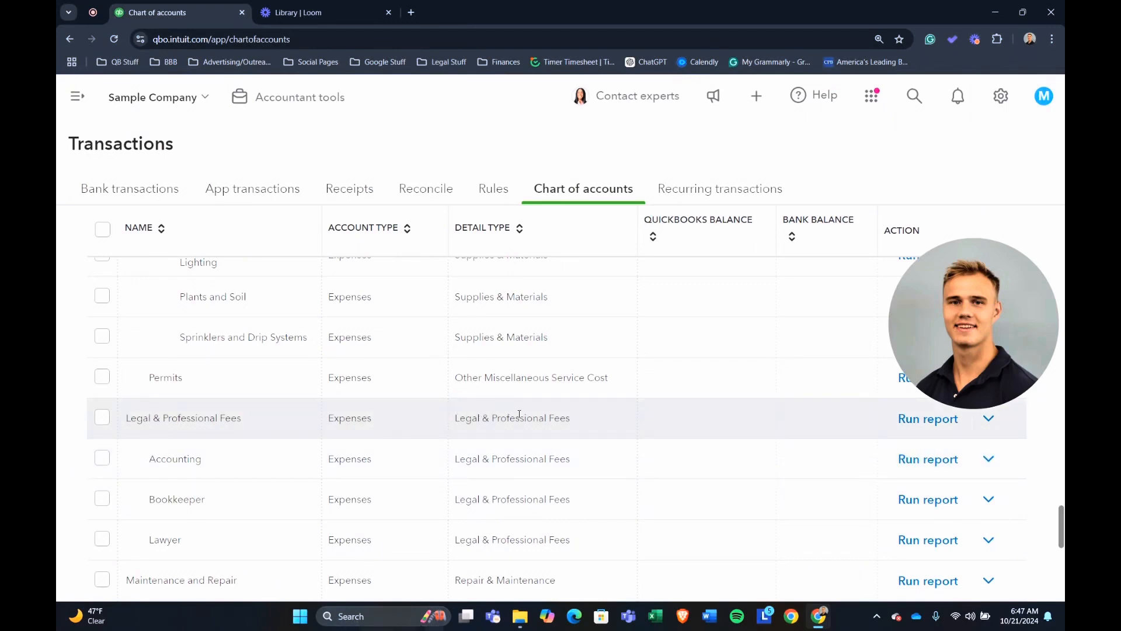
# - Examine the subaccount option and its parent account field in a blank new account form, closing the form without saving
pyautogui.scroll(7, 529, 403)
pyautogui.scroll(15, 529, 403)
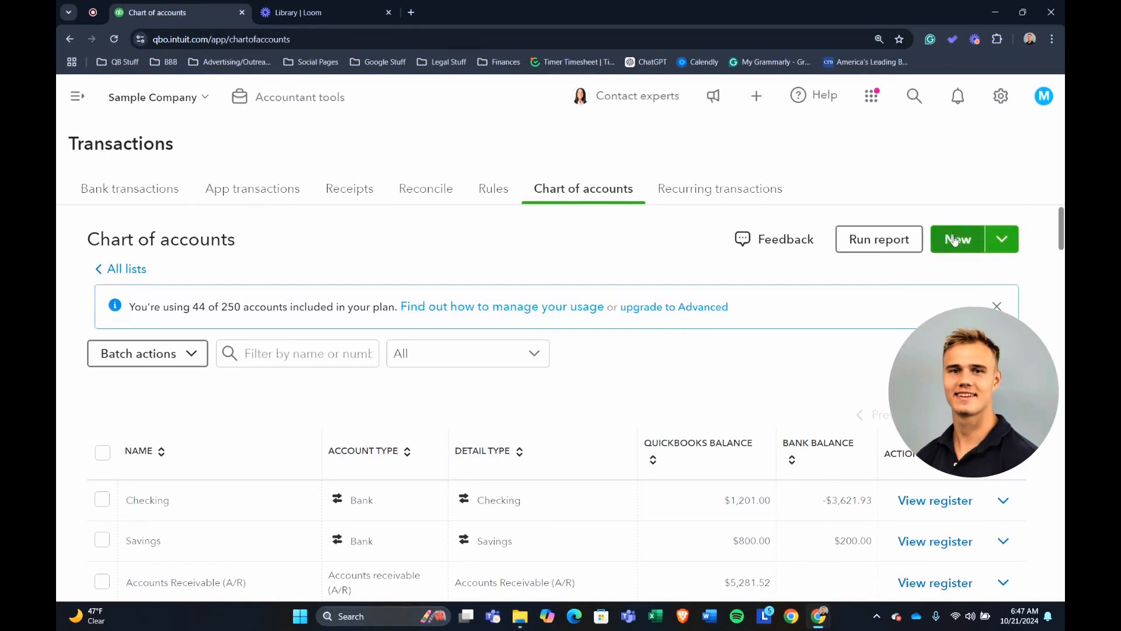
pyautogui.click(954, 243)
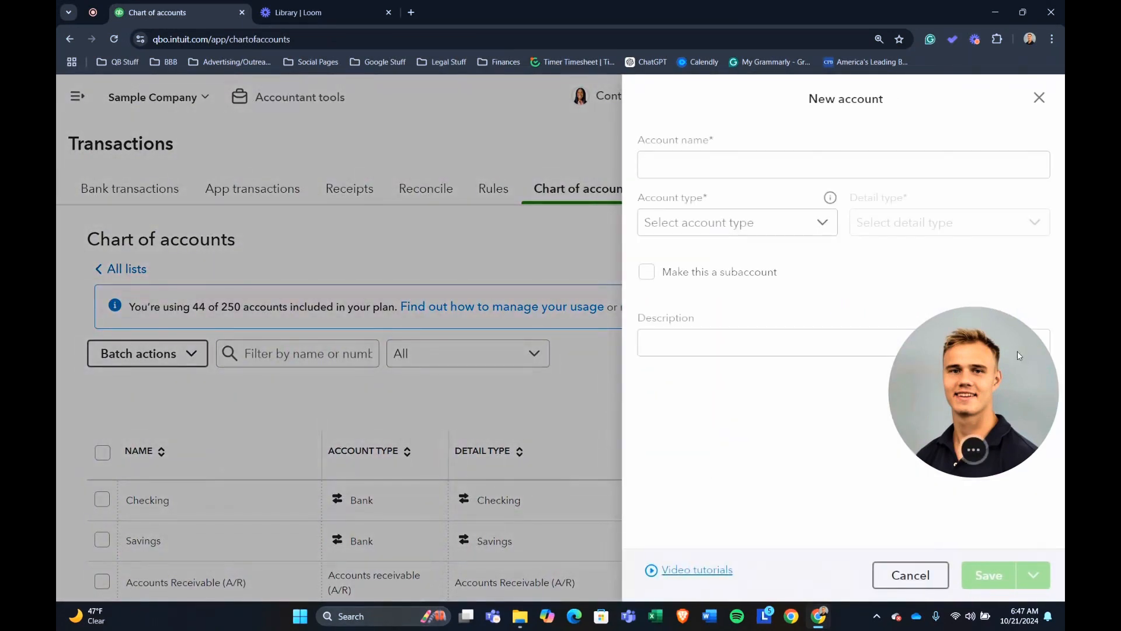
pyautogui.click(648, 272)
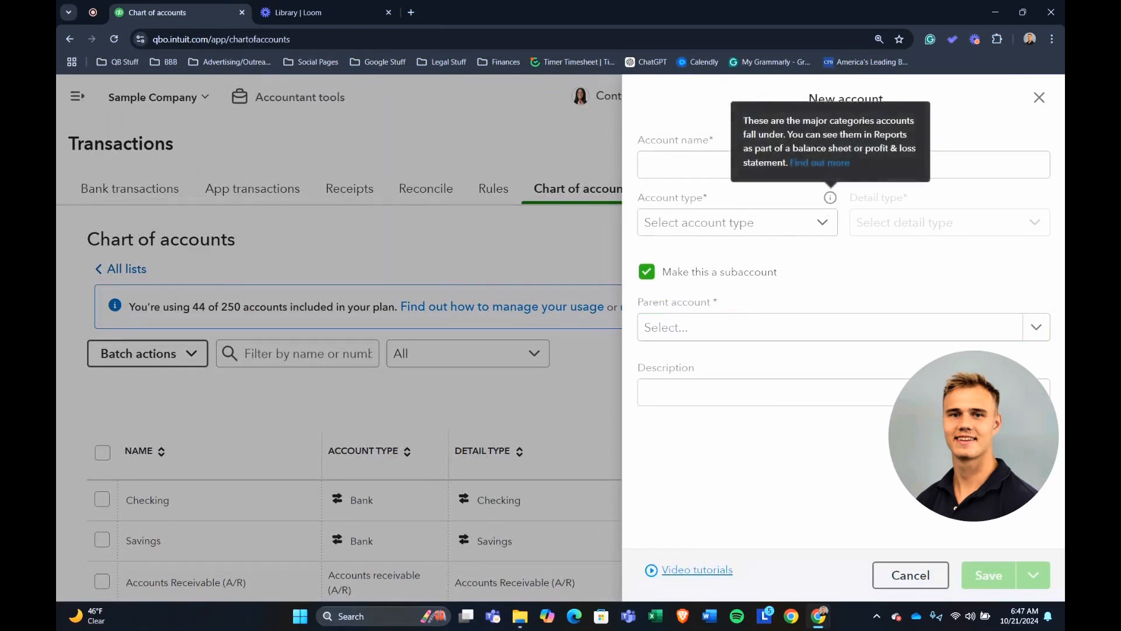
pyautogui.click(1039, 102)
# - Look through the chart of accounts for the subaccounts nested under Legal & Professional Fees
pyautogui.scroll(-15, 293, 488)
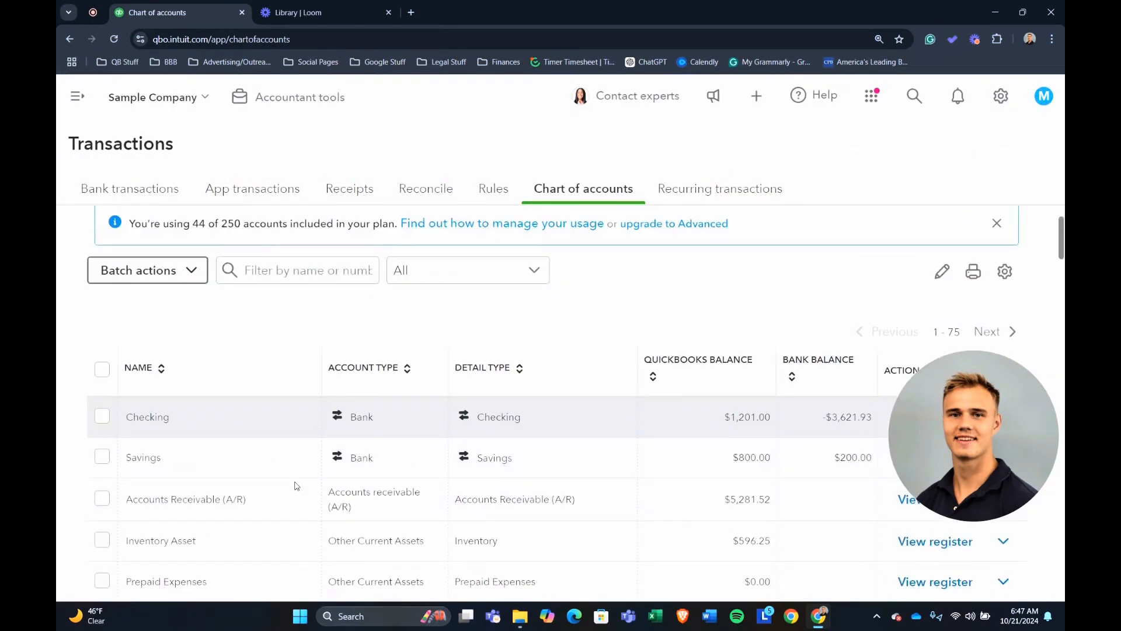
pyautogui.scroll(-13, 295, 487)
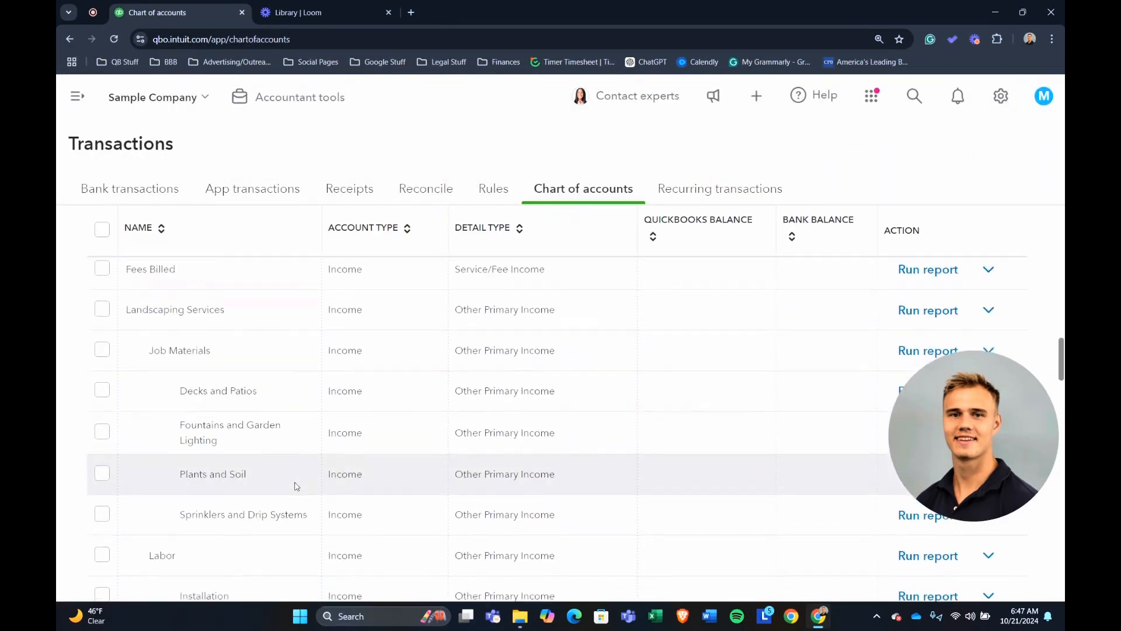
pyautogui.scroll(-8, 295, 486)
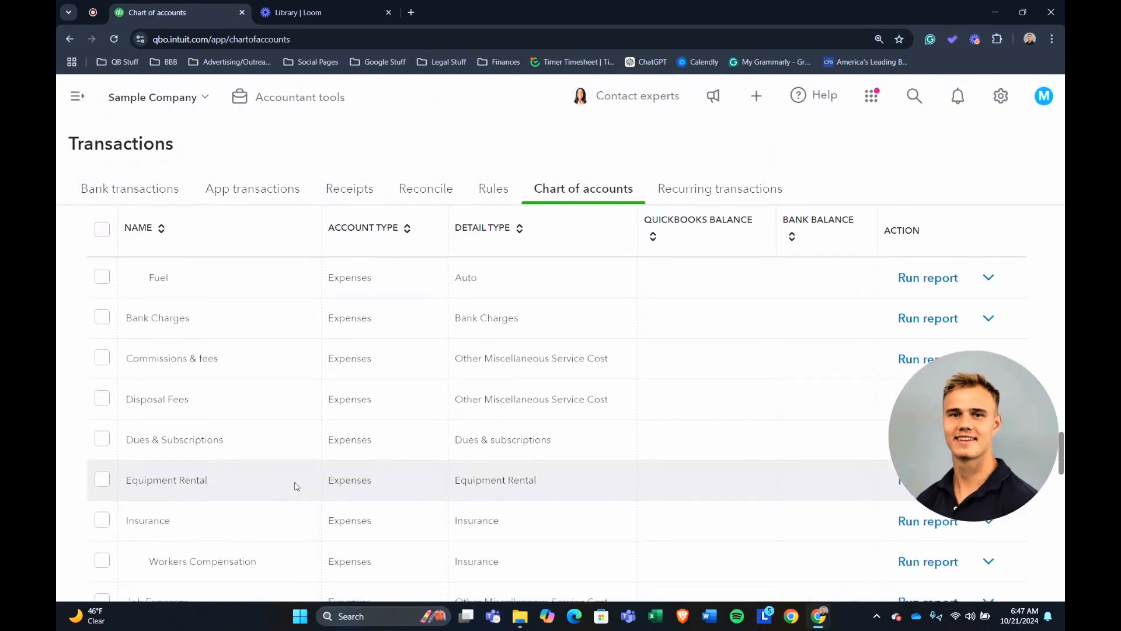
pyautogui.scroll(-12, 295, 486)
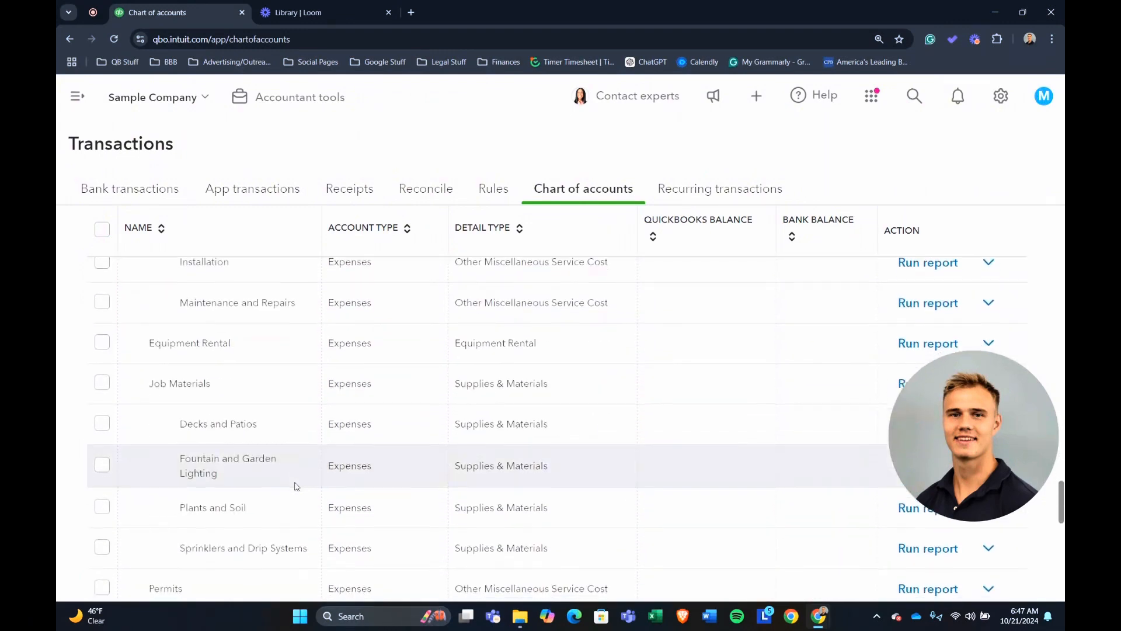
pyautogui.scroll(2, 295, 478)
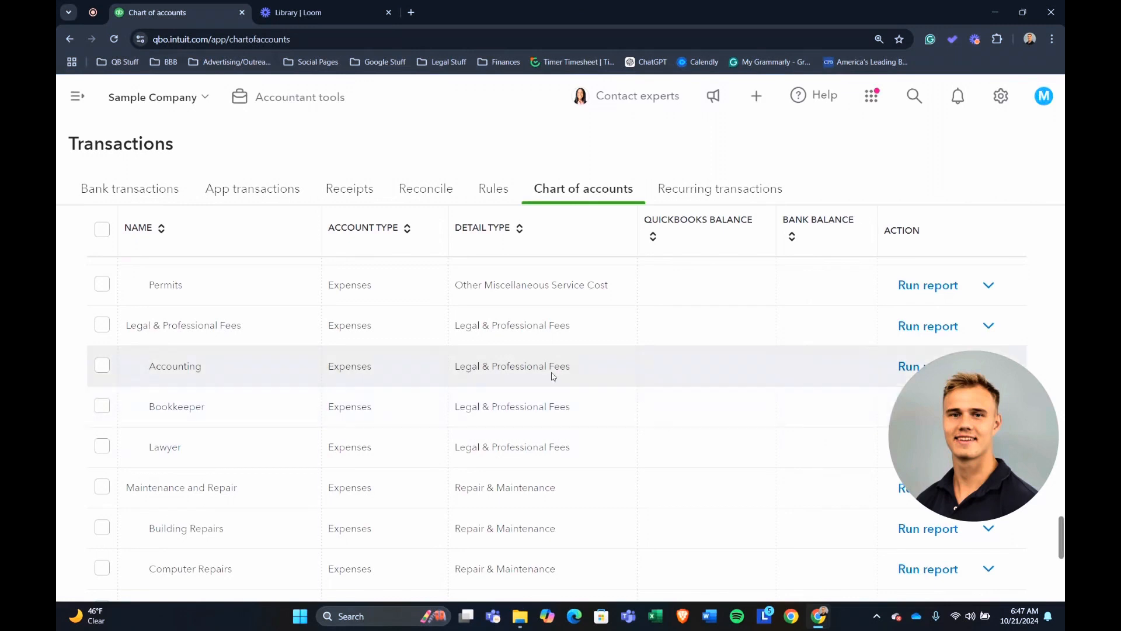
# - Open the Profit and Loss report from the favorite standard reports
pyautogui.click(76, 96)
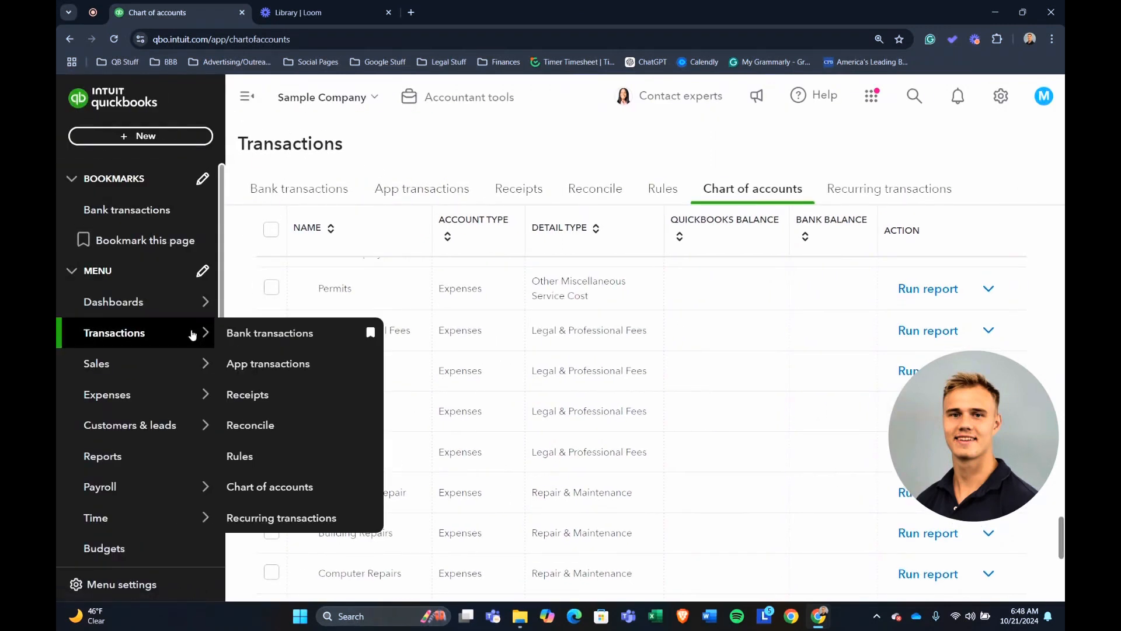
pyautogui.moveTo(138, 430)
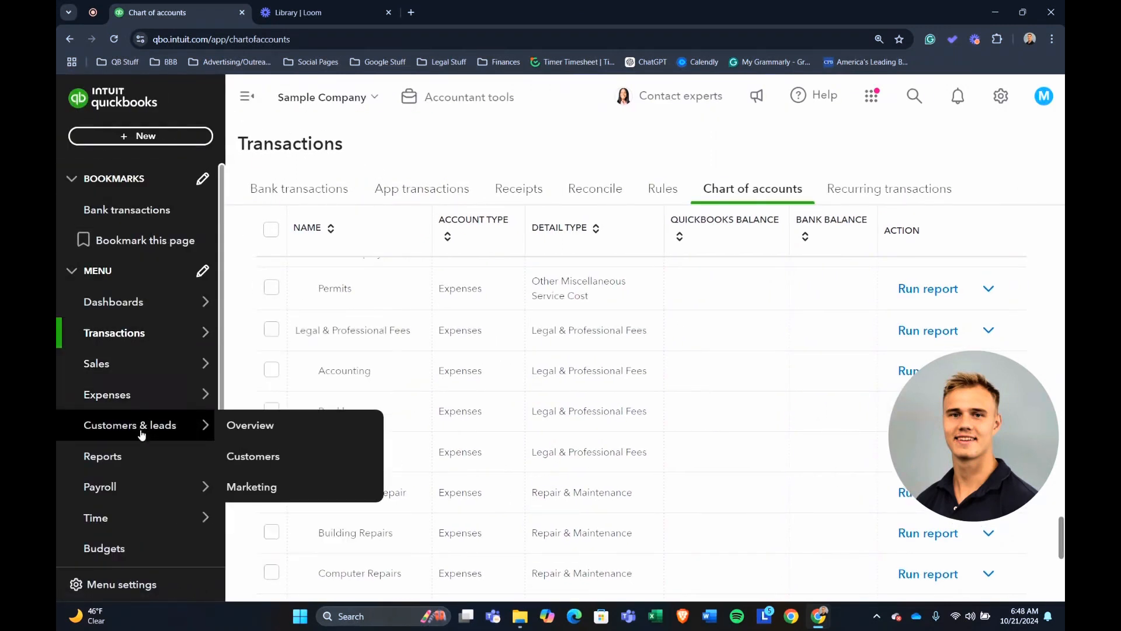
pyautogui.click(113, 464)
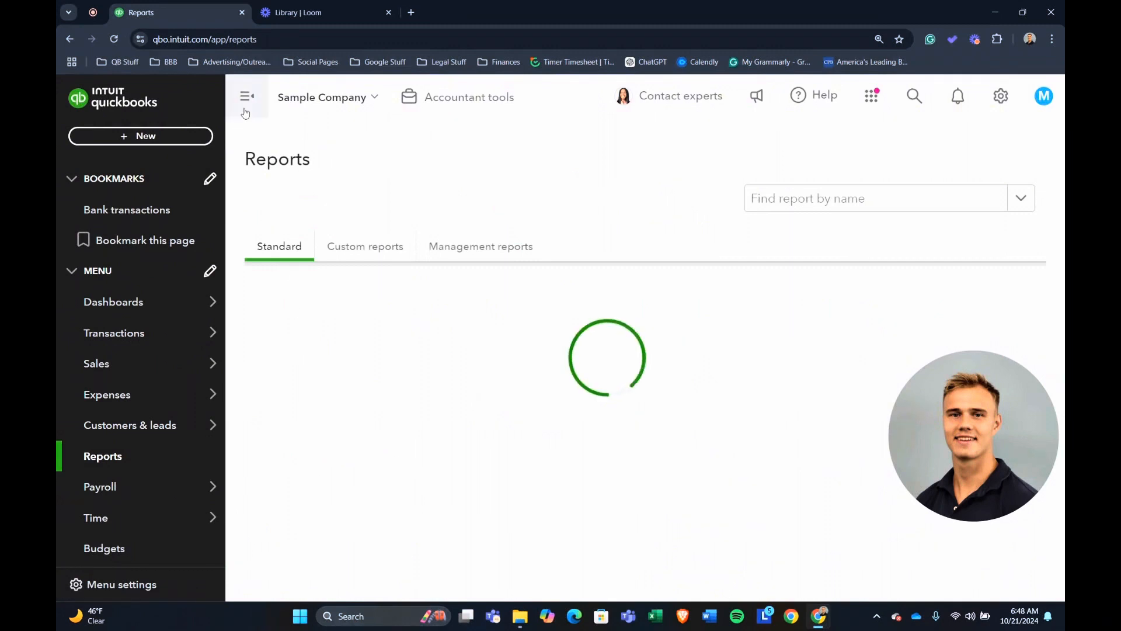
pyautogui.click(144, 426)
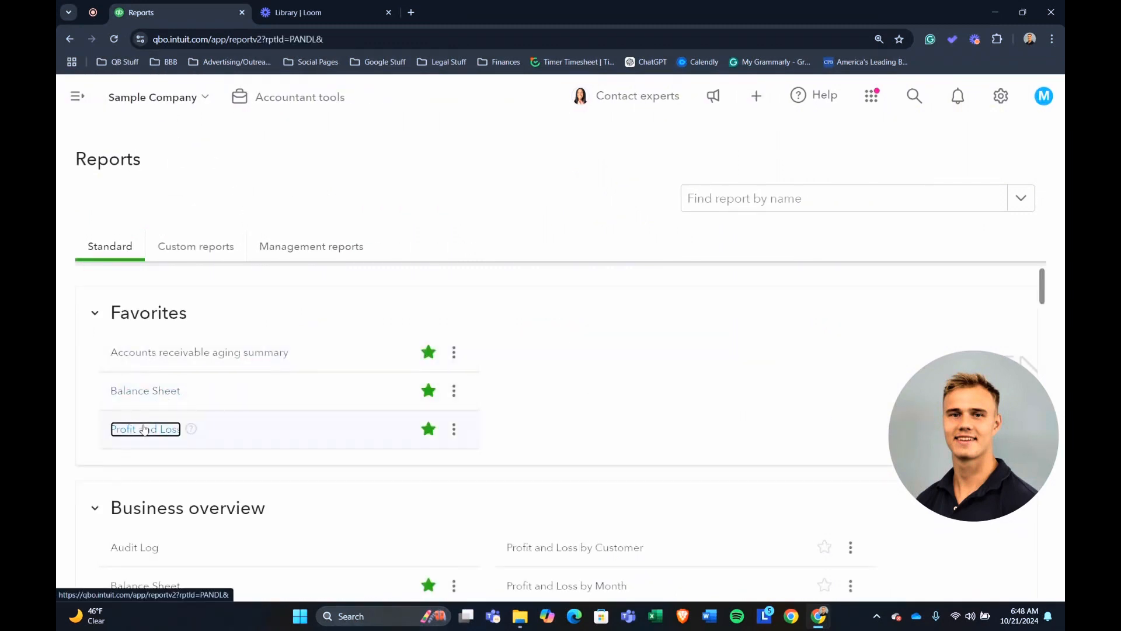
# - Examine the expenses in the Profit and Loss report, collapsing and re-expanding the Legal & Professional Fees group
pyautogui.scroll(-9, 423, 306)
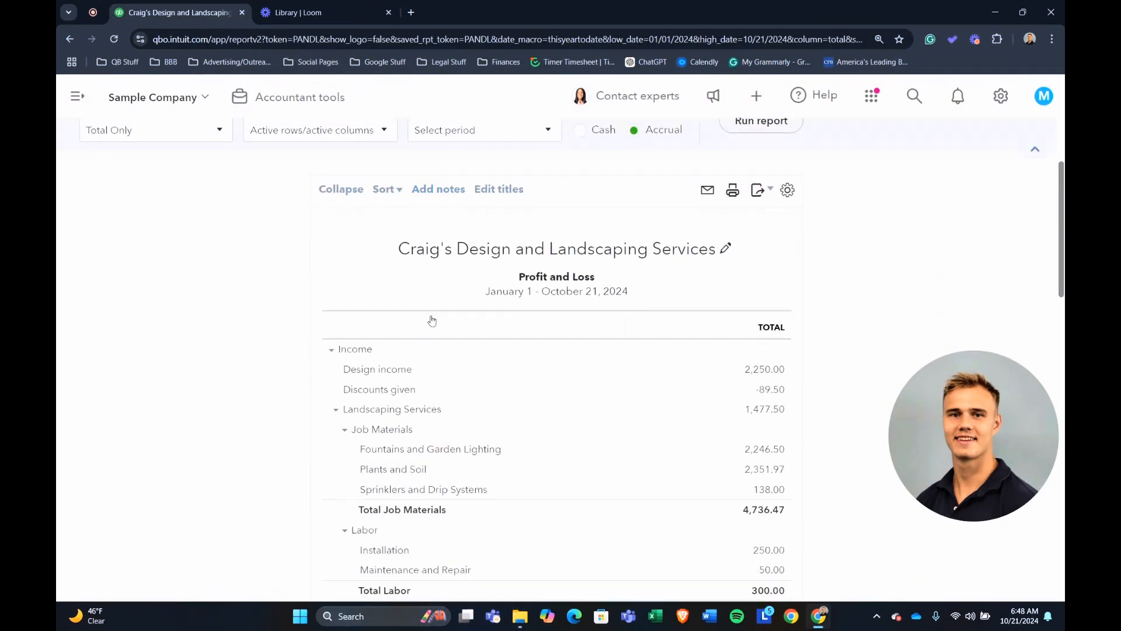
pyautogui.scroll(-4, 432, 332)
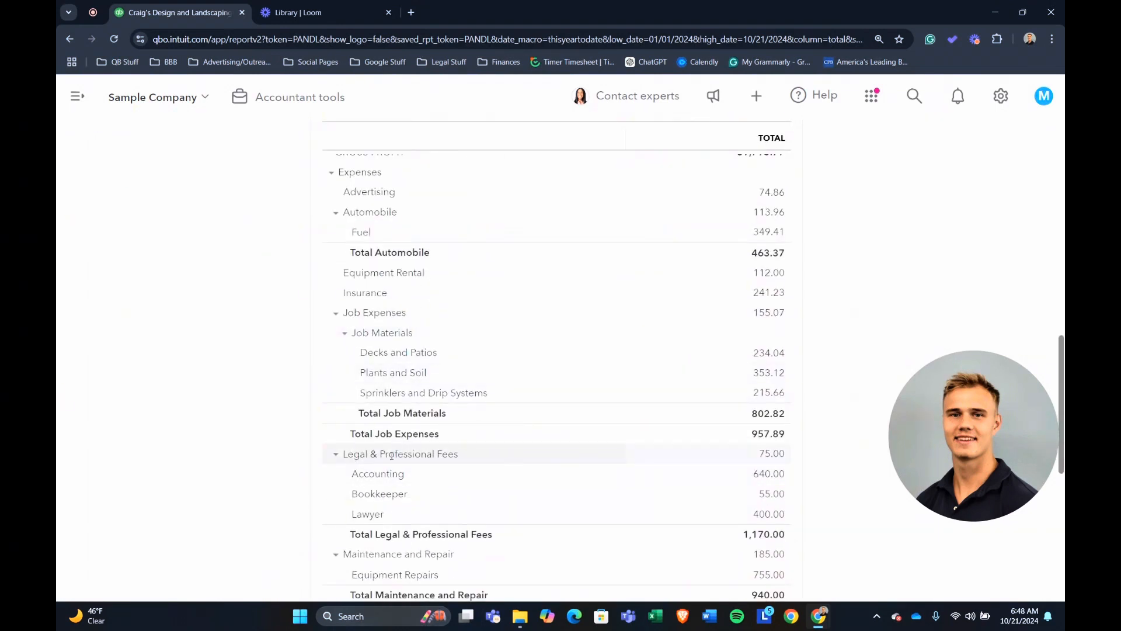
pyautogui.click(337, 455)
pyautogui.click(337, 455)
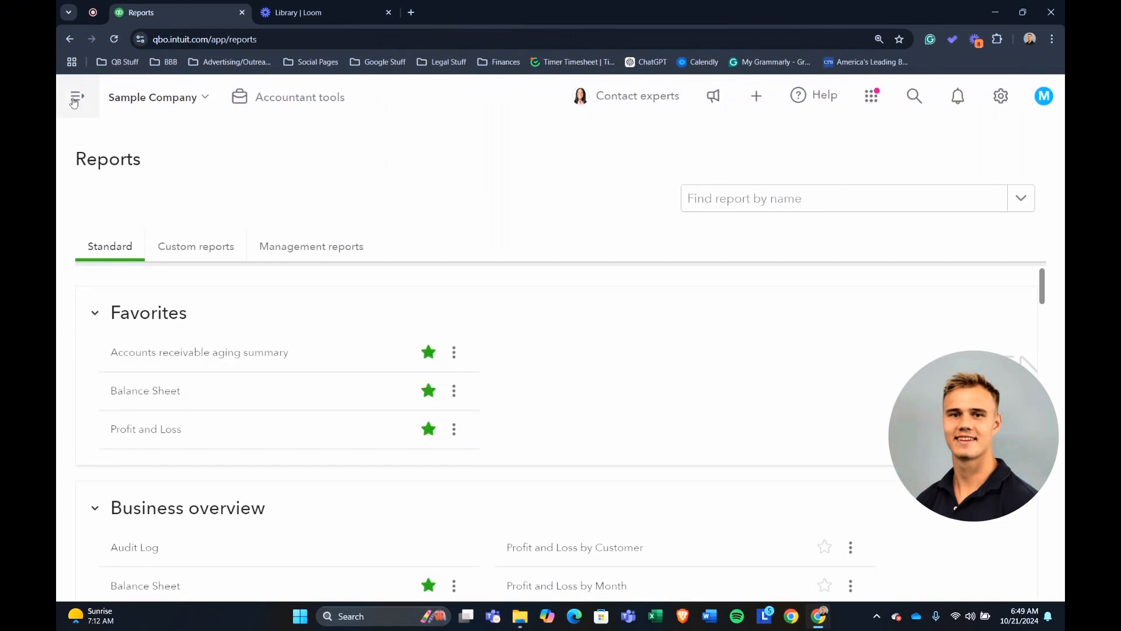
# - Return to the chart of accounts and view the Legal & Professional Fees accounts
pyautogui.click(77, 98)
pyautogui.moveTo(169, 342)
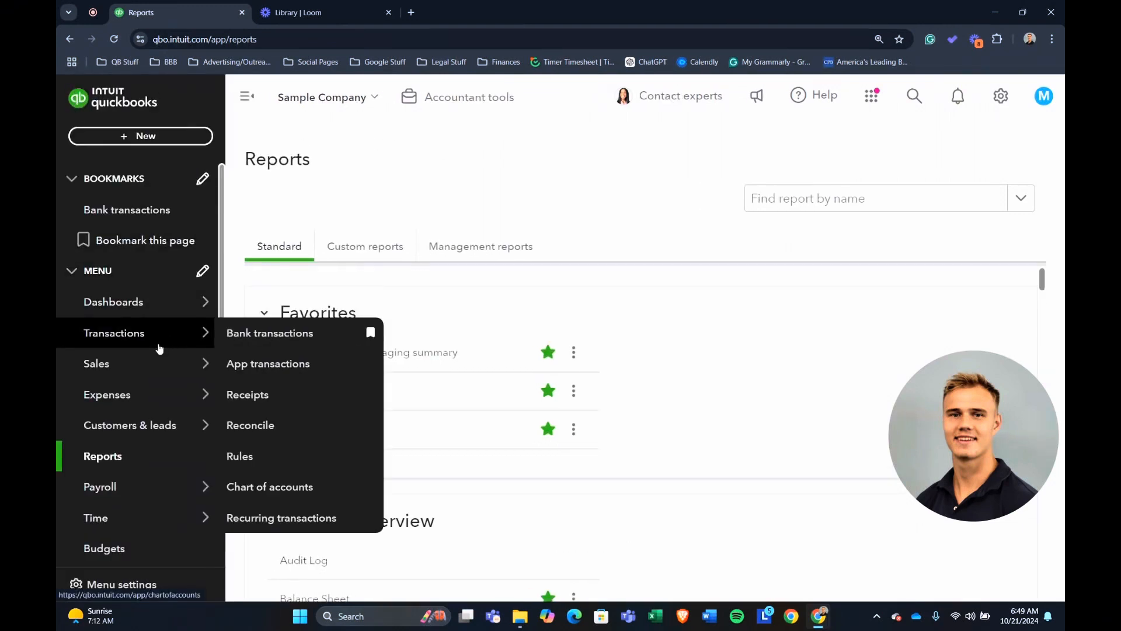
pyautogui.click(158, 342)
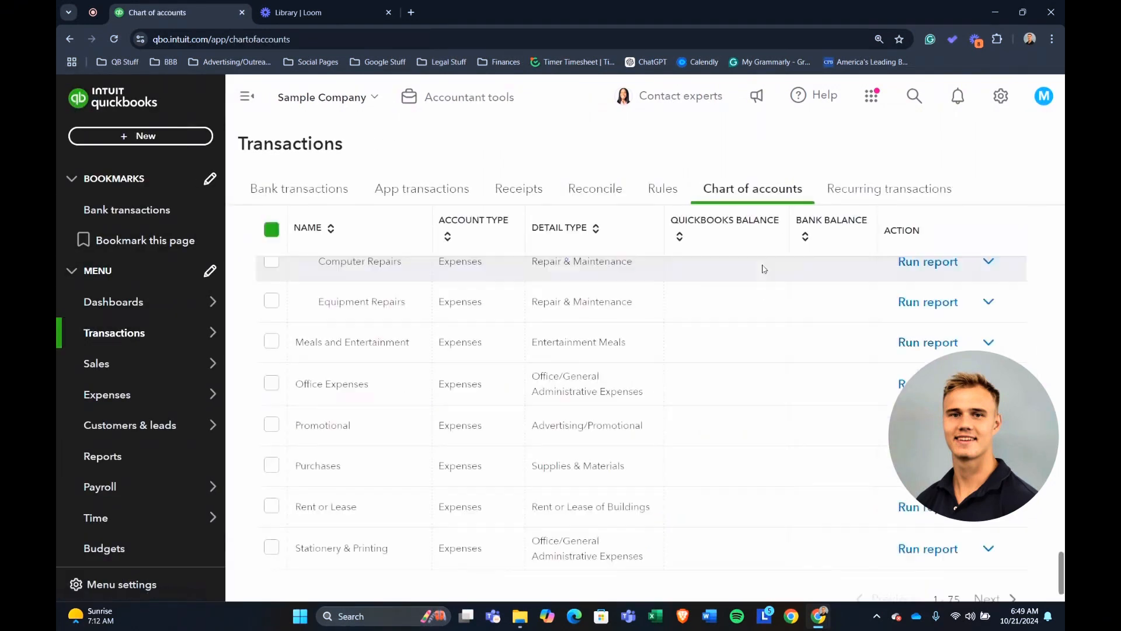
pyautogui.scroll(5, 698, 327)
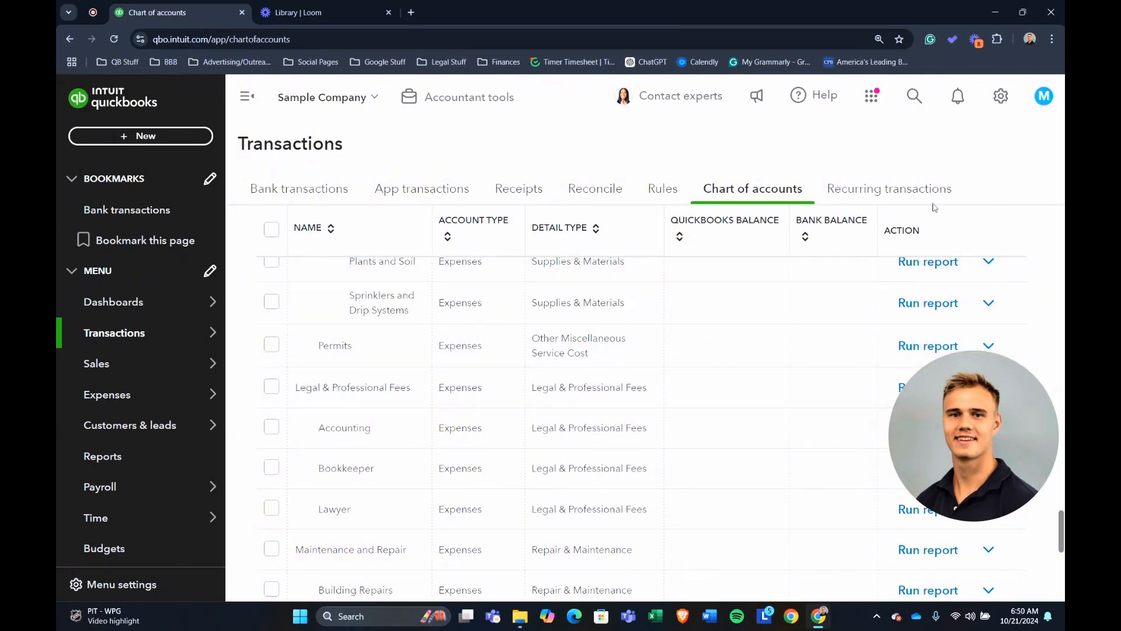
# - Enable account numbers for the chart of accounts in the Advanced company settings, turn on Show account numbers, and save
pyautogui.click(999, 97)
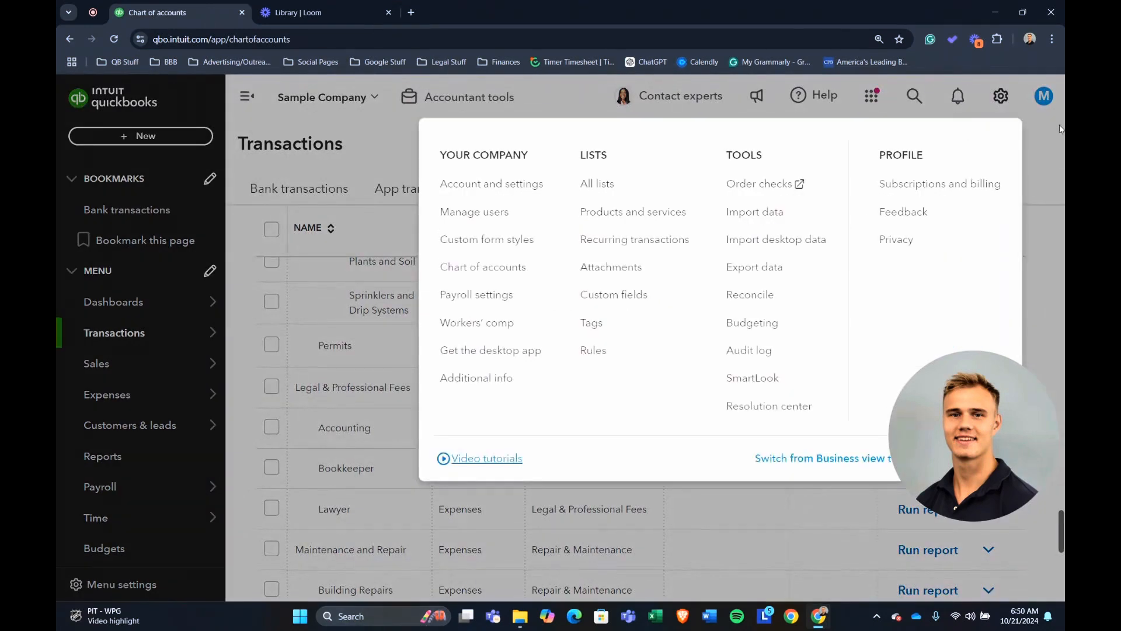
pyautogui.click(446, 184)
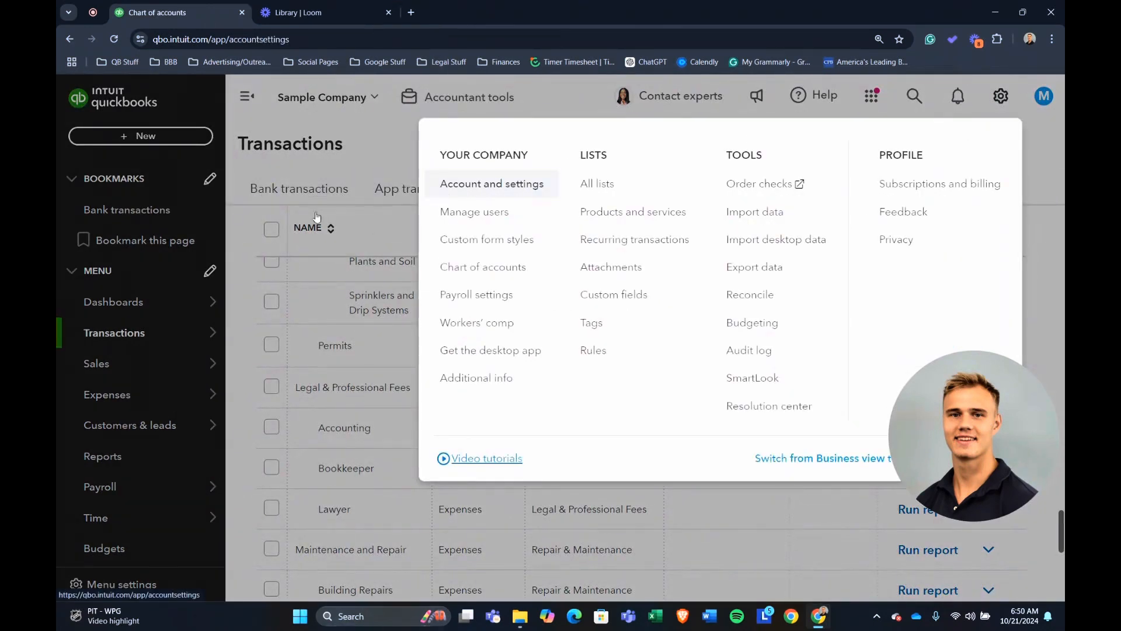
pyautogui.click(94, 345)
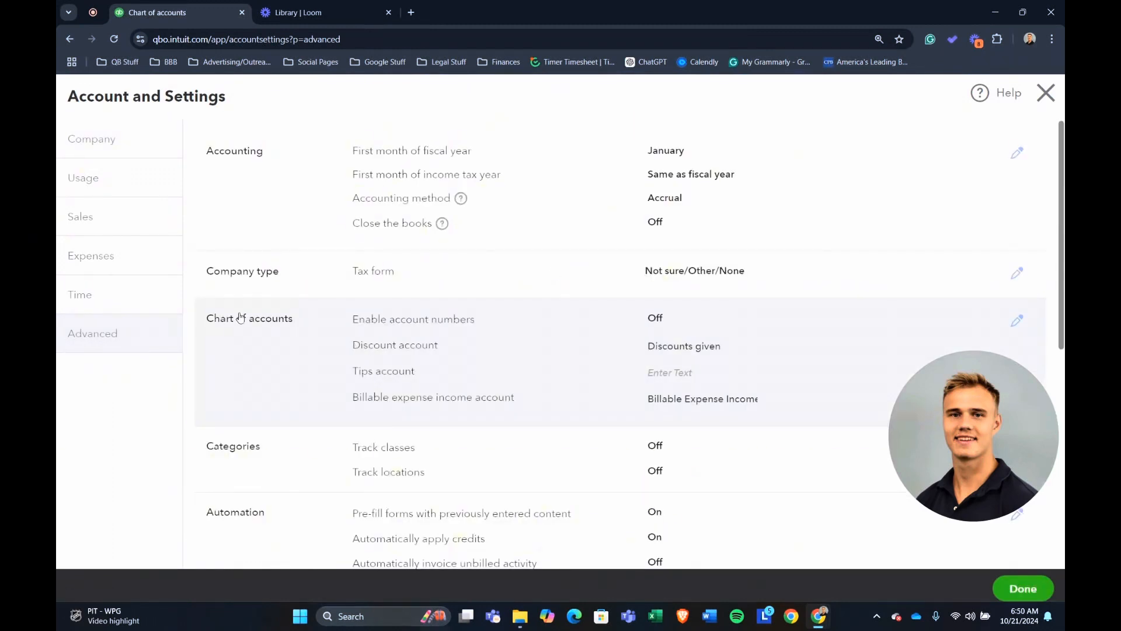
pyautogui.click(243, 317)
pyautogui.click(661, 319)
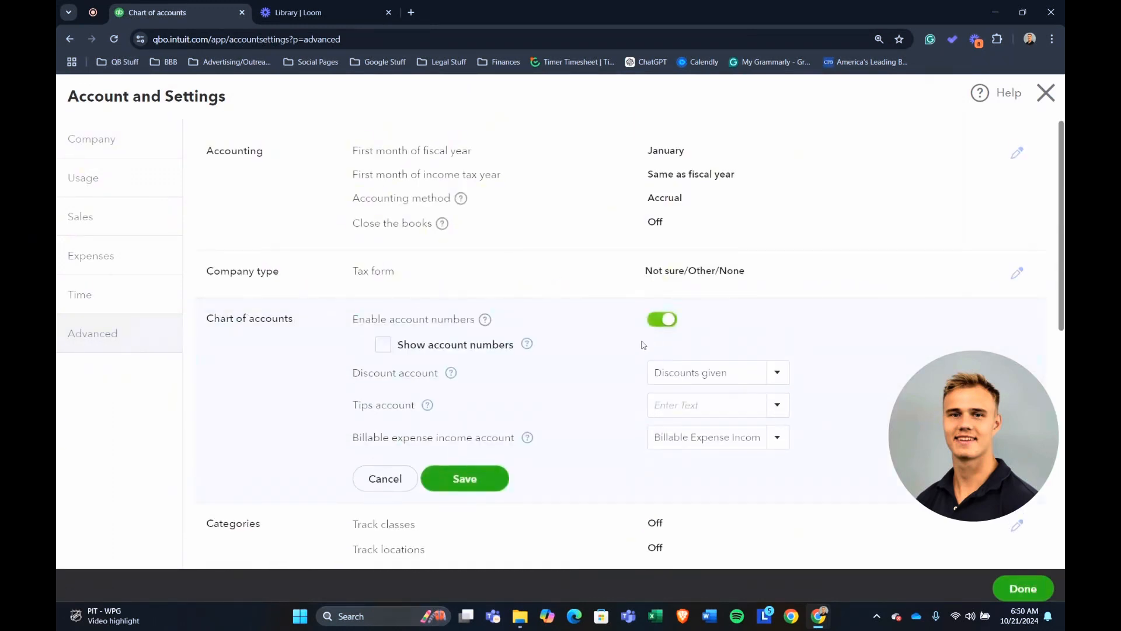
pyautogui.click(390, 351)
pyautogui.click(526, 343)
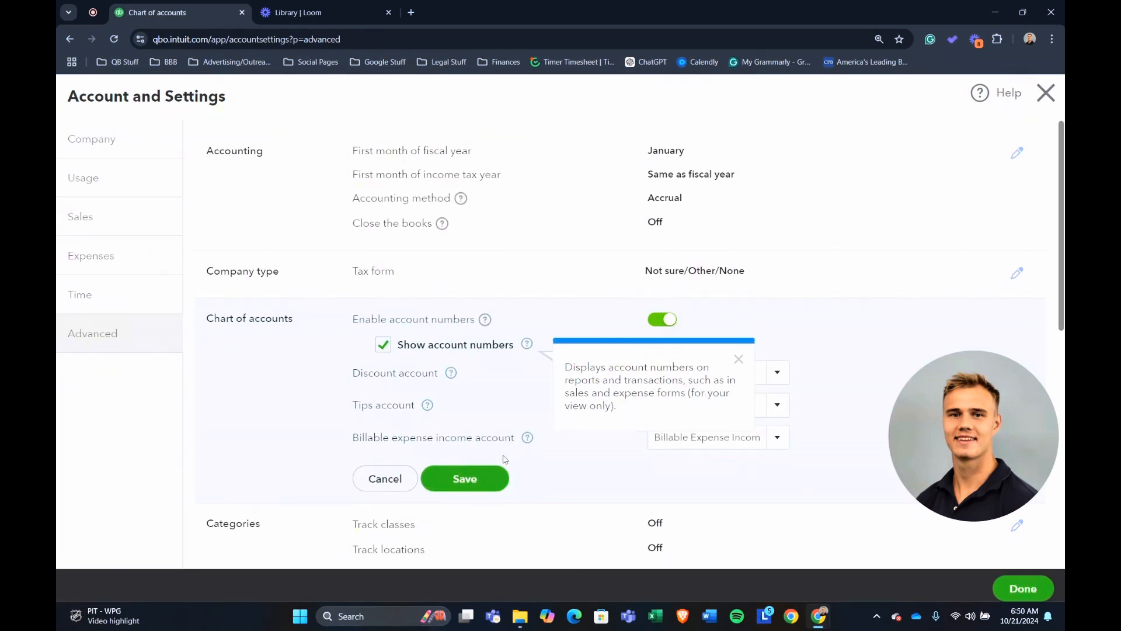
pyautogui.click(477, 477)
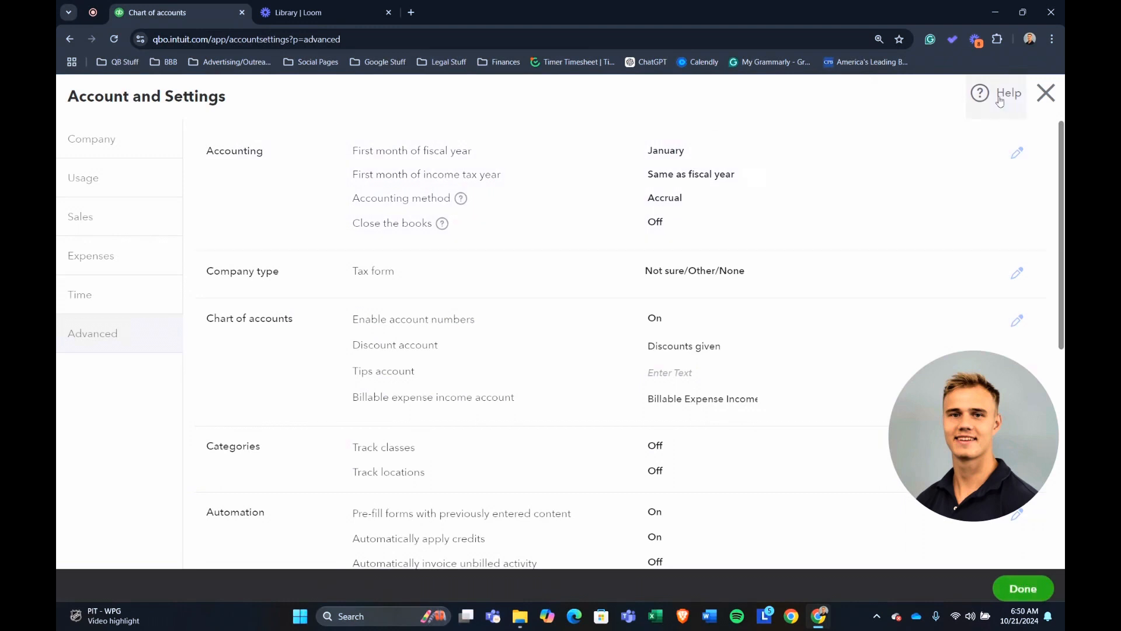
pyautogui.click(1043, 95)
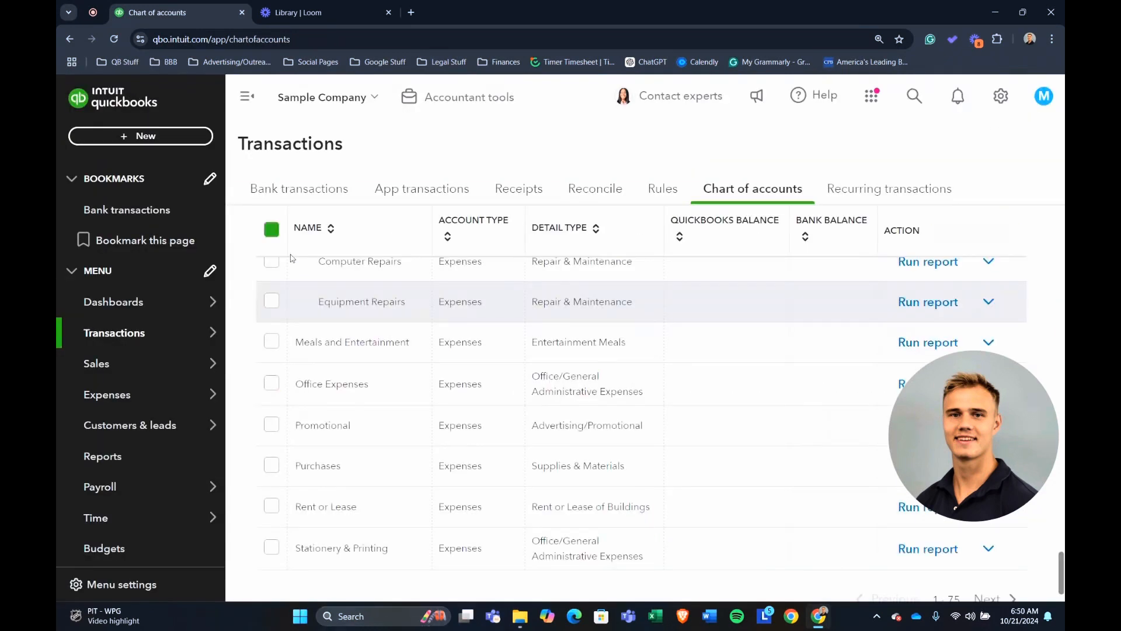
# - Leave the chart of accounts for the dashboard and reopen it to refresh the account list
pyautogui.click(118, 312)
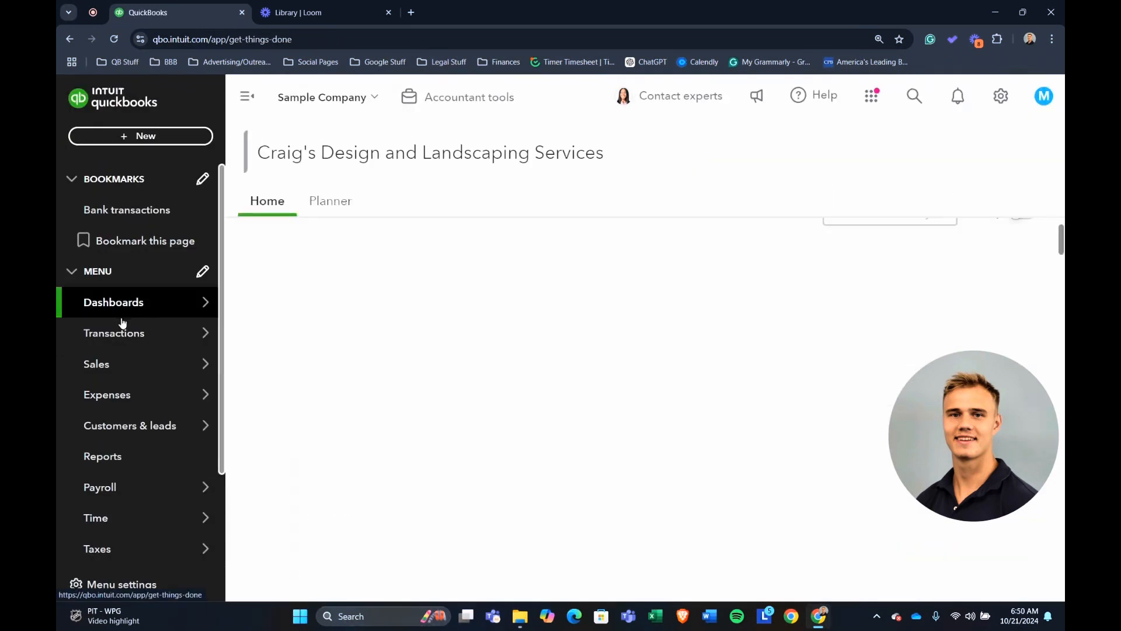
pyautogui.click(117, 330)
pyautogui.moveTo(199, 303)
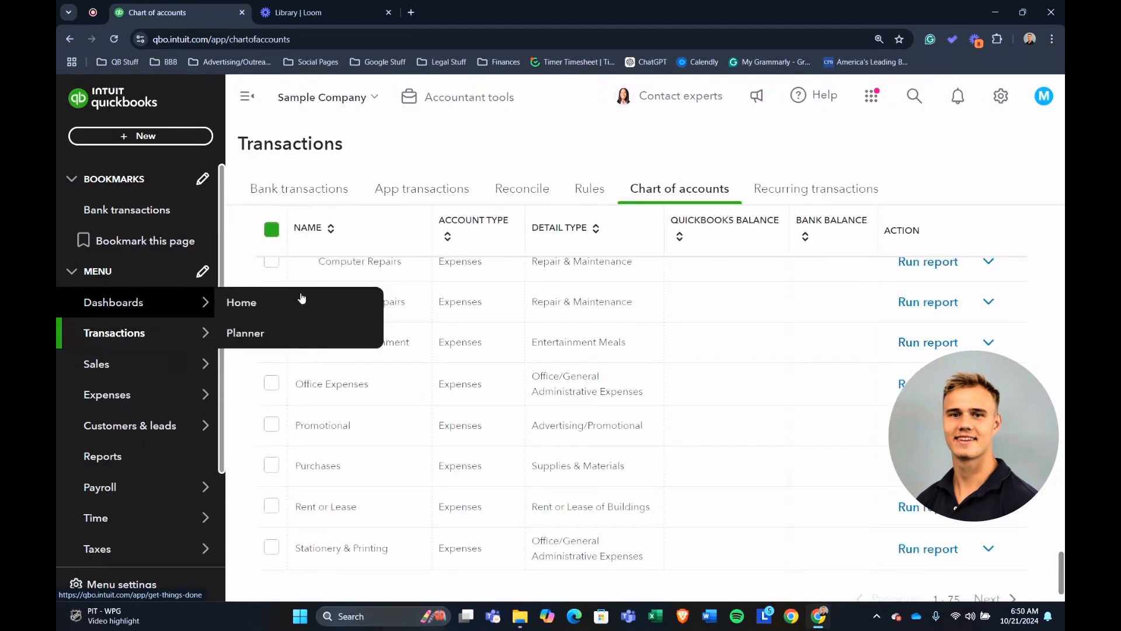
# - Open the Bank Charges account for editing to view its account number field, and close it without changes
pyautogui.scroll(10, 459, 342)
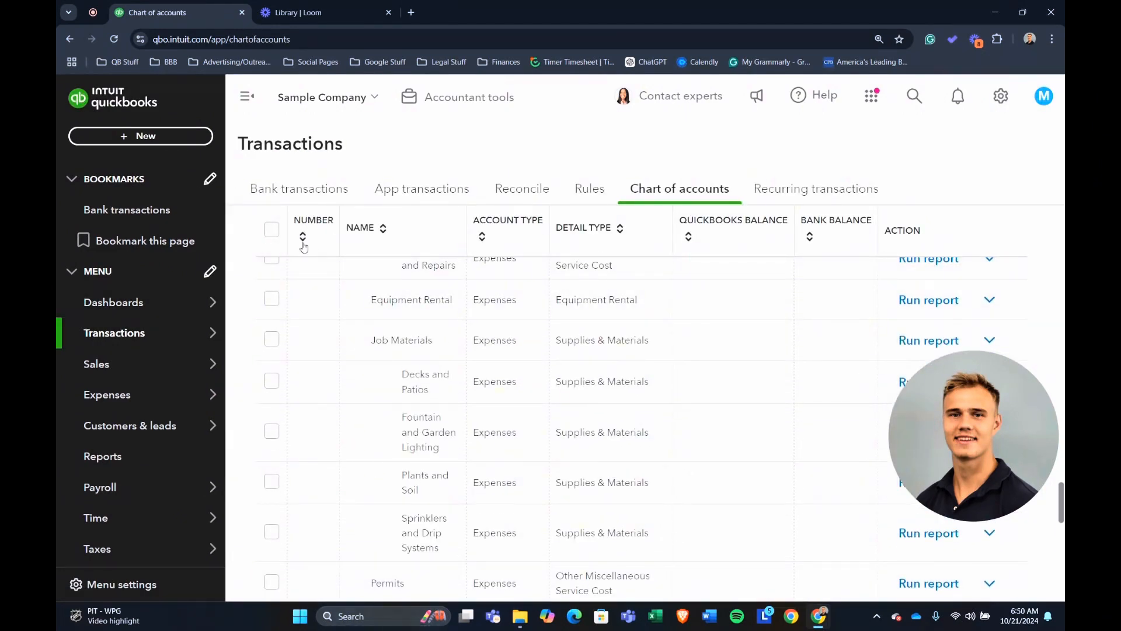
pyautogui.scroll(8, 310, 295)
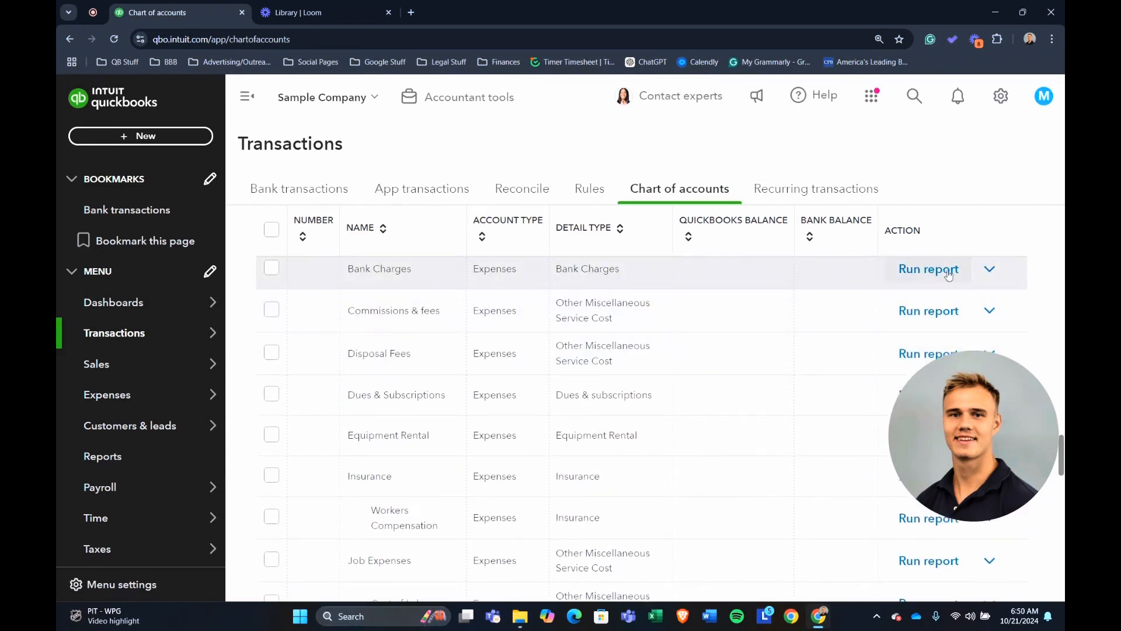
pyautogui.click(990, 270)
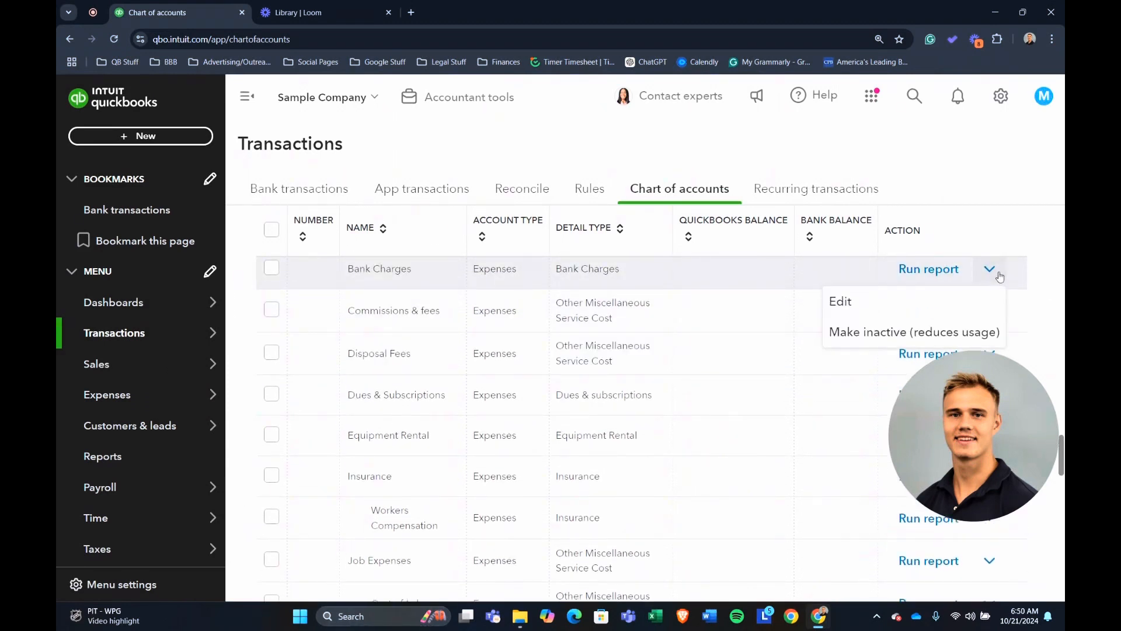
pyautogui.click(903, 301)
pyautogui.click(1017, 164)
pyautogui.click(1039, 97)
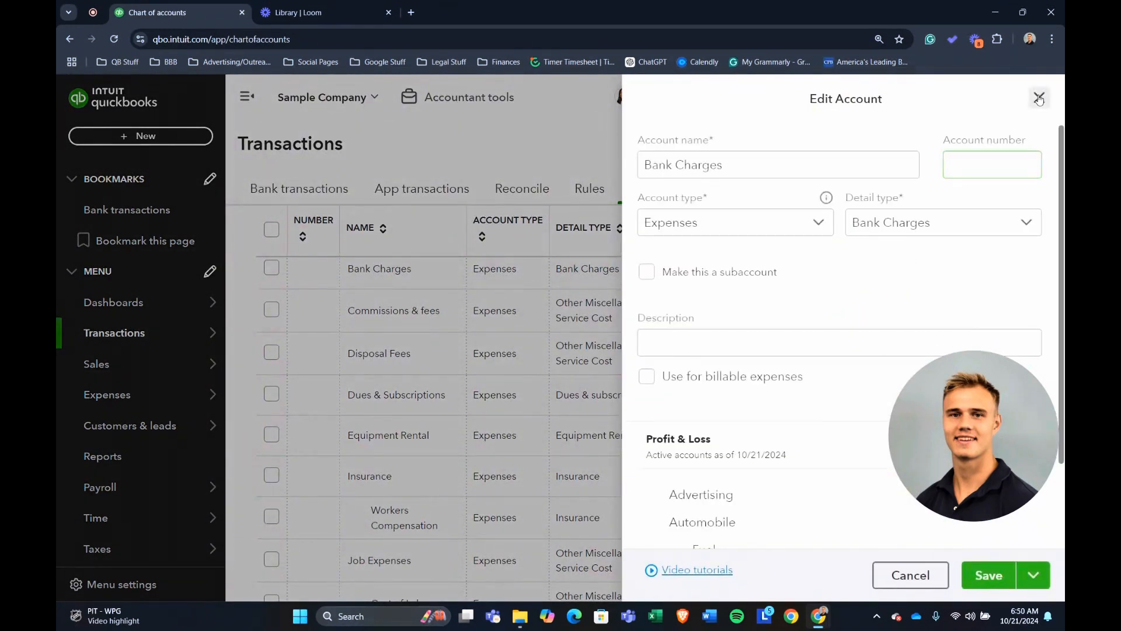
# - Batch-edit the chart of accounts to assign account number 1000 to Inventory Asset, and save
pyautogui.scroll(15, 514, 374)
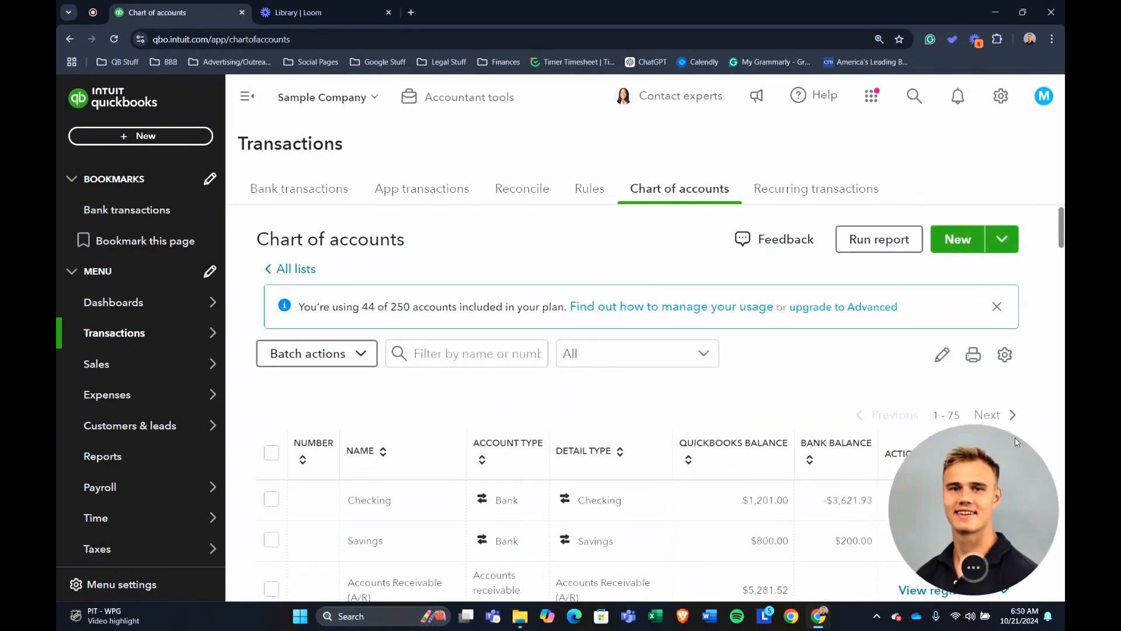
pyautogui.click(942, 355)
pyautogui.scroll(-3, 309, 360)
pyautogui.click(286, 366)
pyautogui.moveTo(270, 370); pyautogui.dragTo(302, 373)
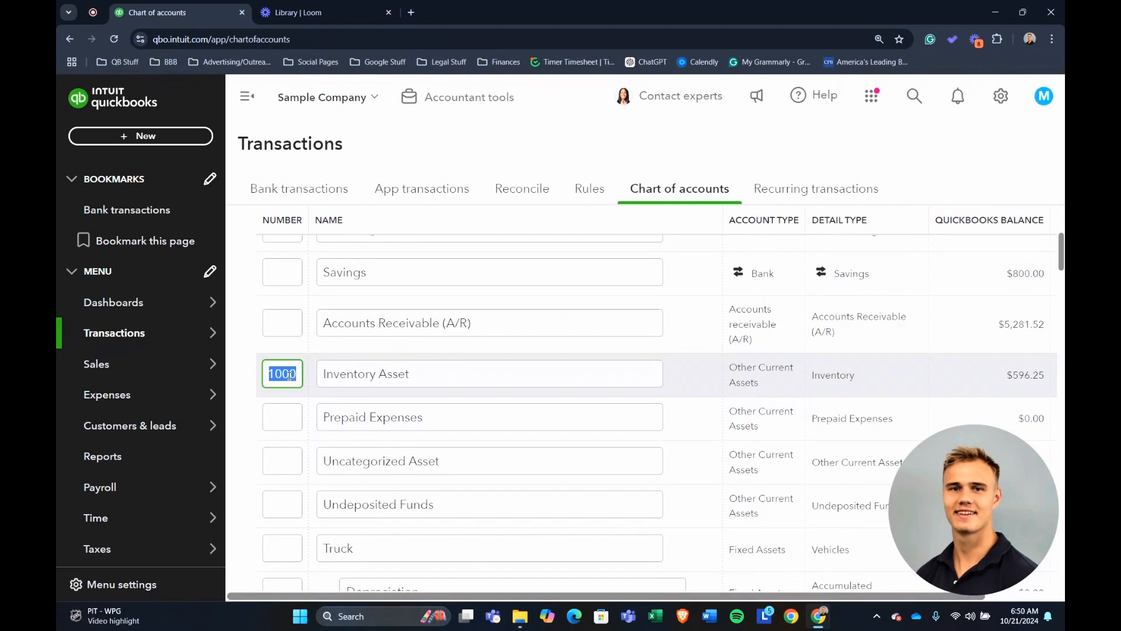
pyautogui.press('BackSpace')
pyautogui.write('1000')
pyautogui.click(248, 364)
pyautogui.scroll(4, 584, 292)
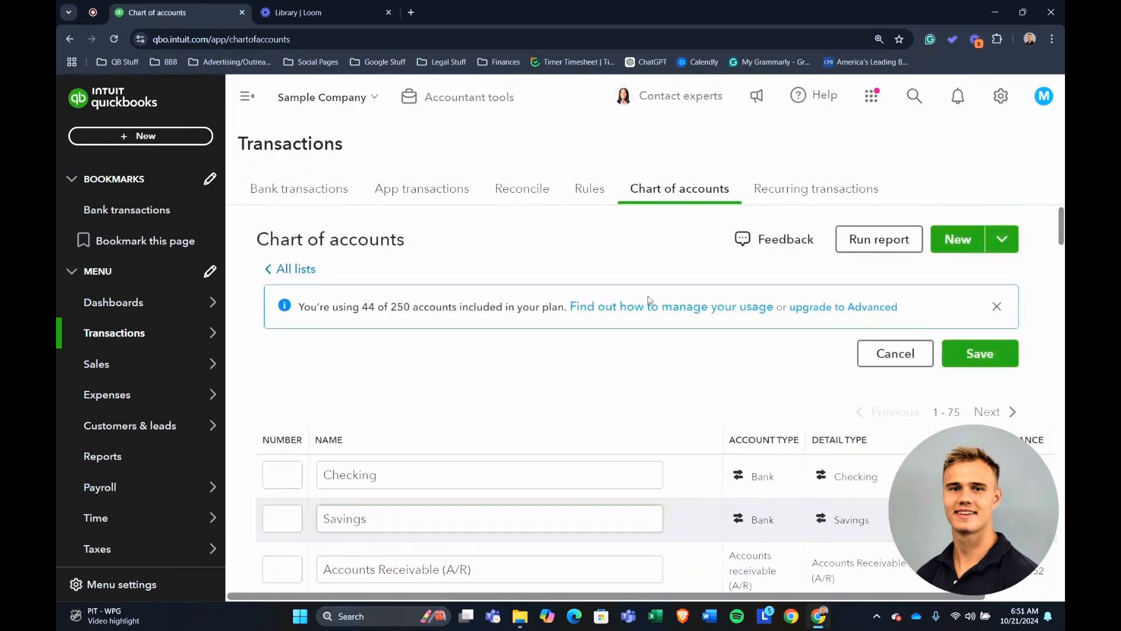
pyautogui.click(963, 353)
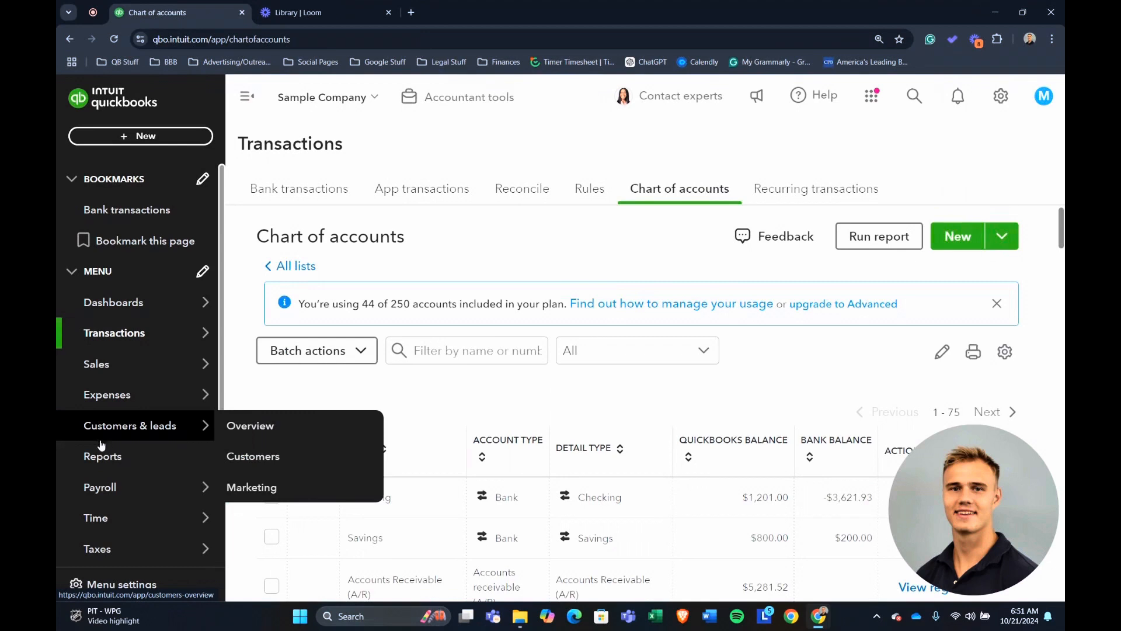
# - Open the Balance Sheet from the favorite reports, with the navigation menu collapsed, and view the asset accounts
pyautogui.click(100, 457)
pyautogui.click(248, 99)
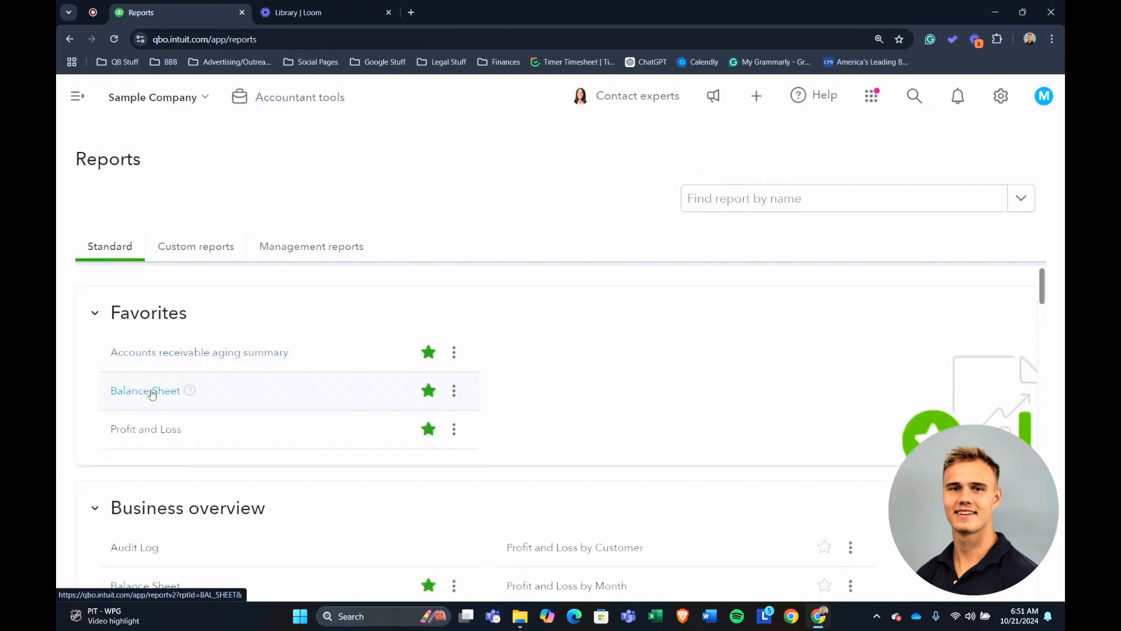
pyautogui.click(146, 390)
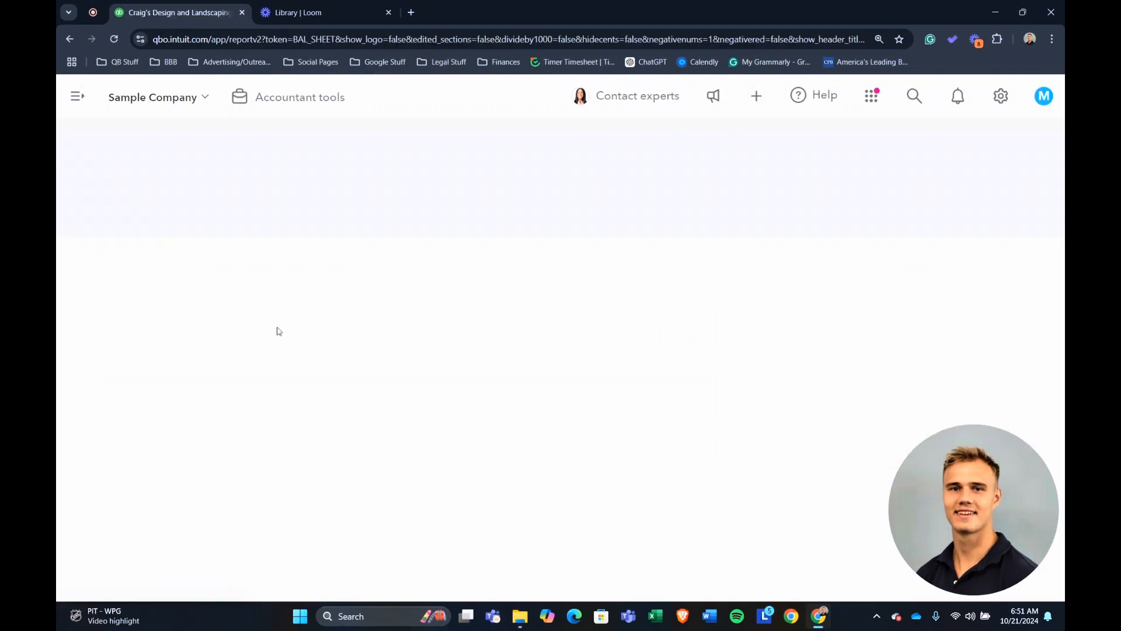
pyautogui.scroll(-5, 330, 253)
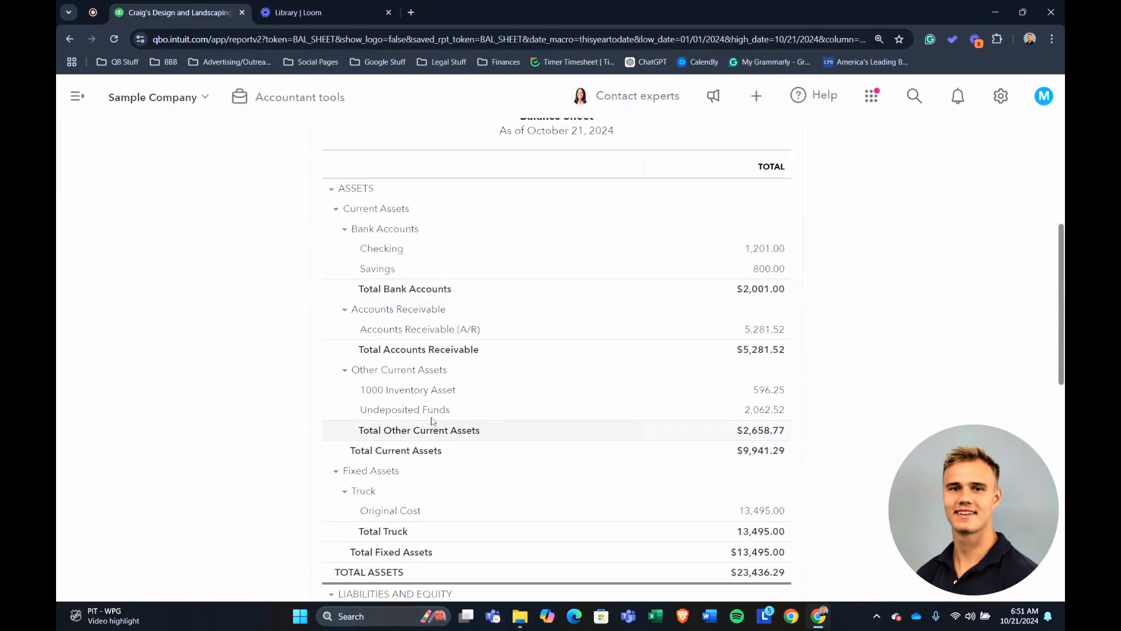